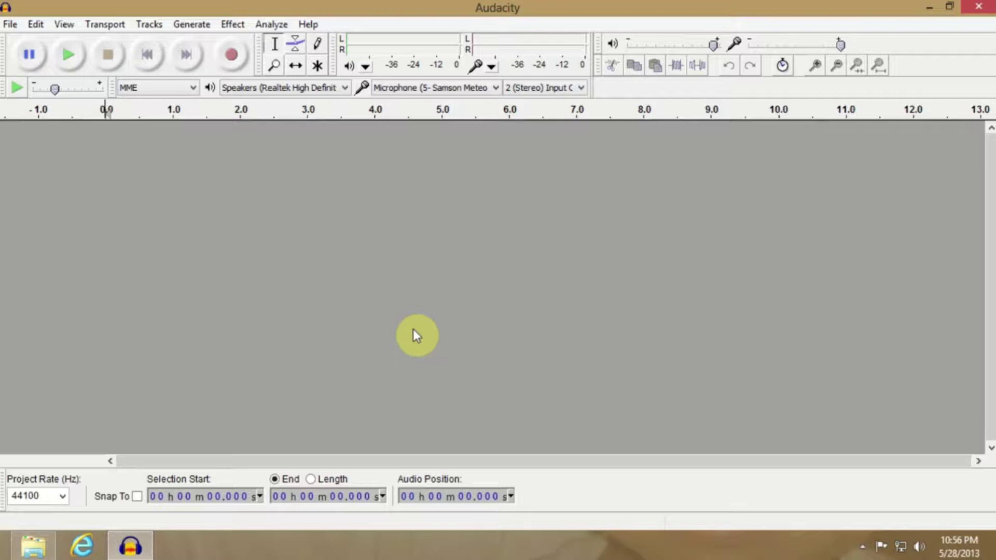
Step: Import the Me Talking WAV file by making a copy before editing, and play the recording
left_click(9, 26)
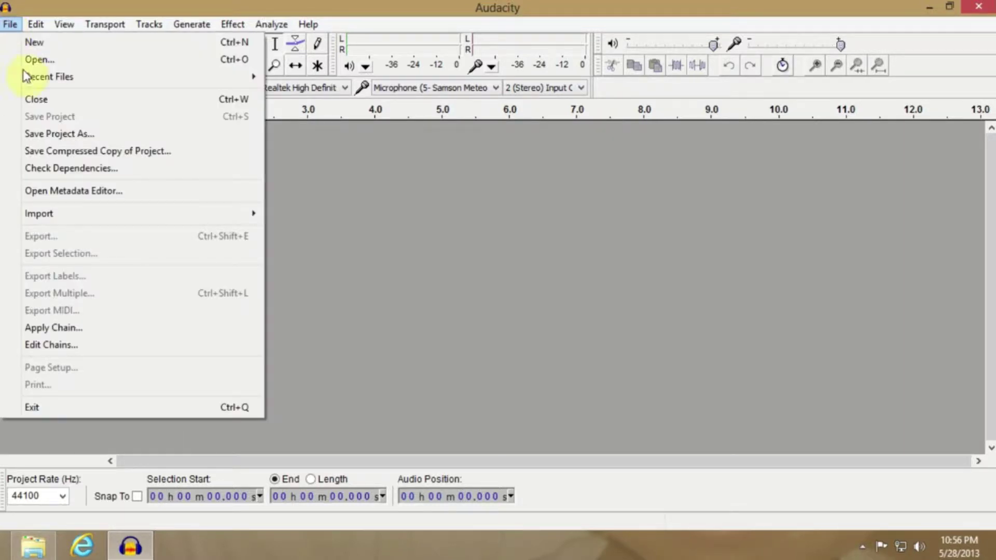
mouse_move(176, 217)
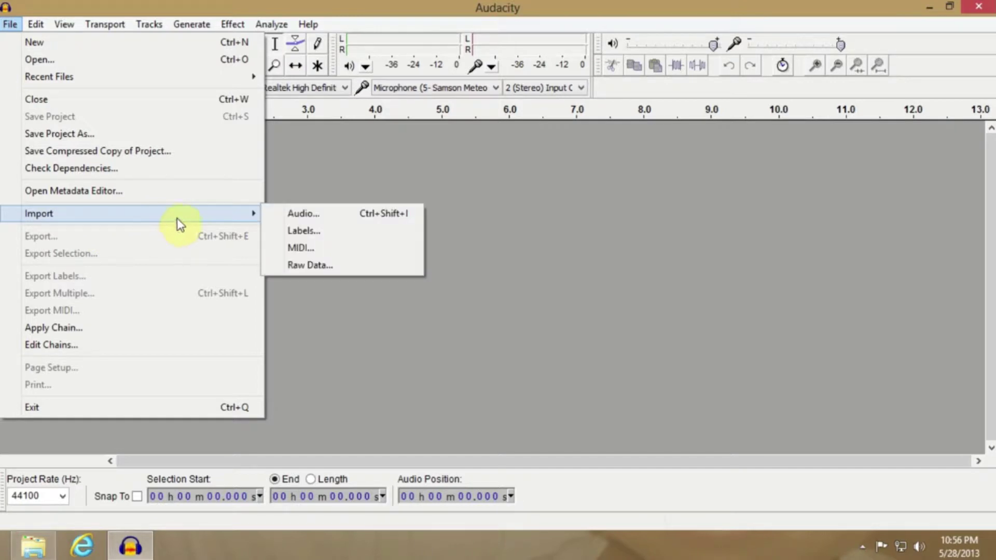
left_click(297, 214)
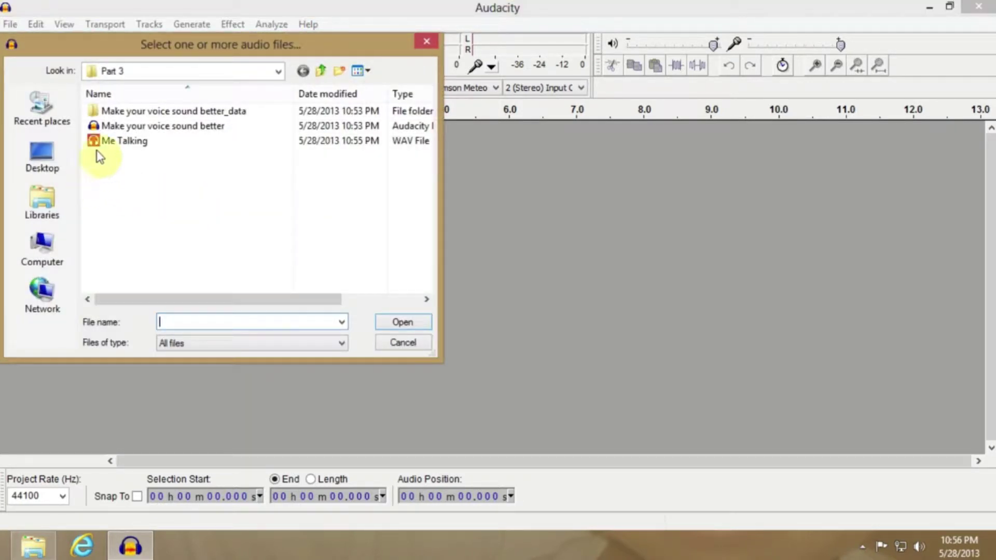
left_click(117, 140)
double_click(117, 140)
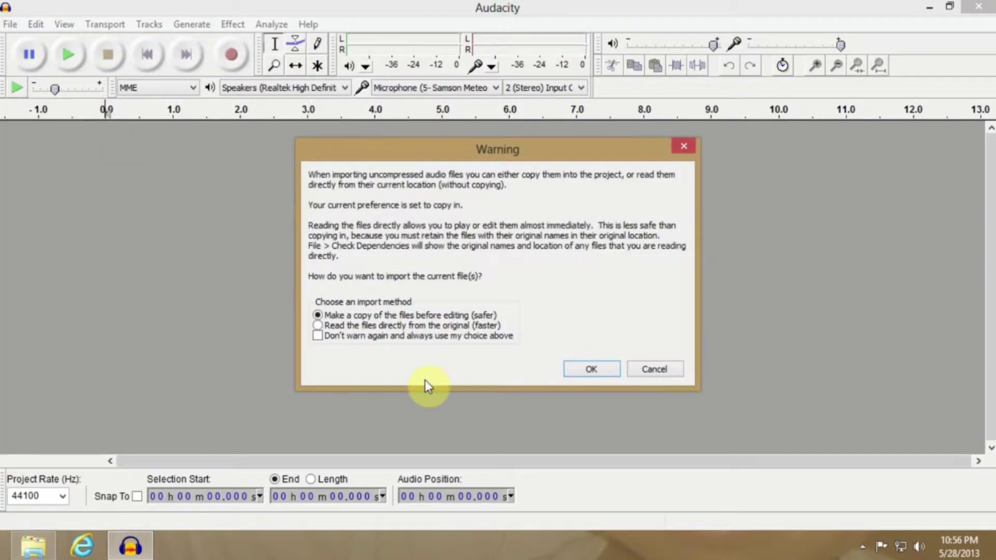
left_click(583, 371)
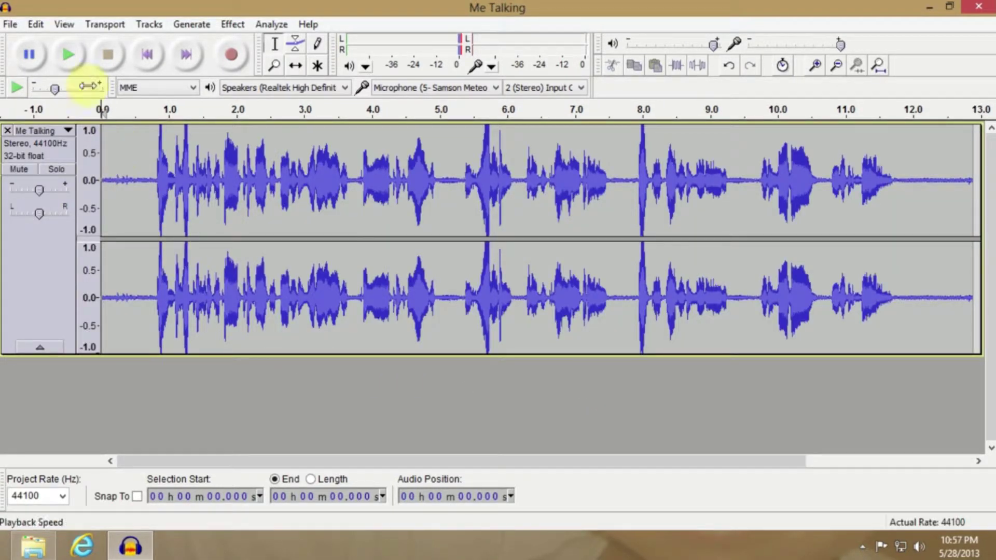
left_click(76, 52)
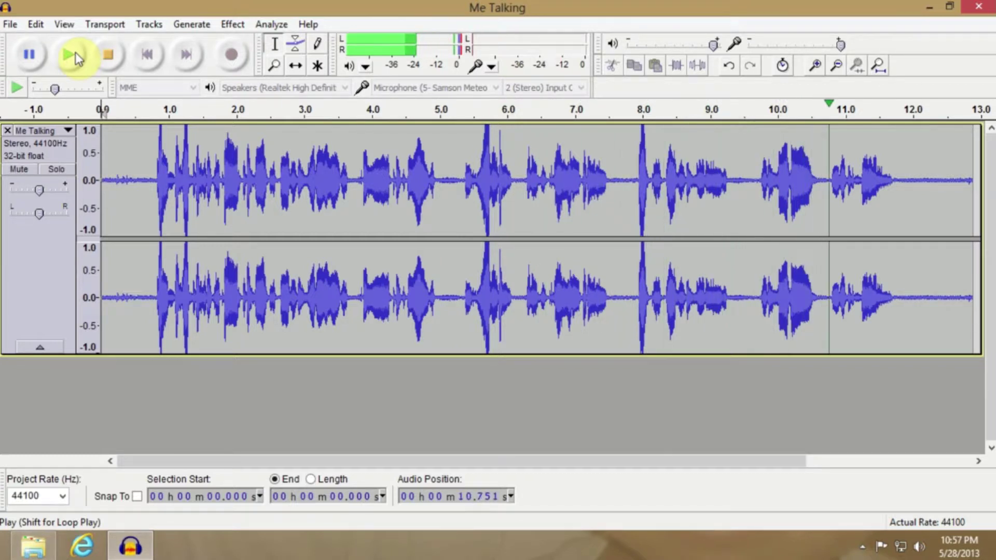
left_click(110, 54)
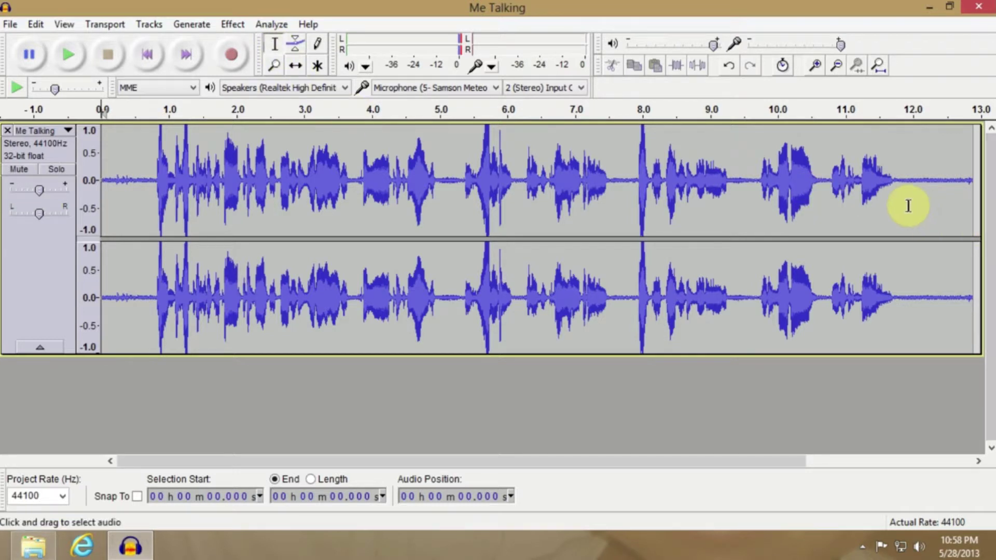
Step: Capture a noise profile for Noise Removal from the speechless end of the track, about 11.9 to 12.8 seconds
left_click_drag(908, 200, 964, 199)
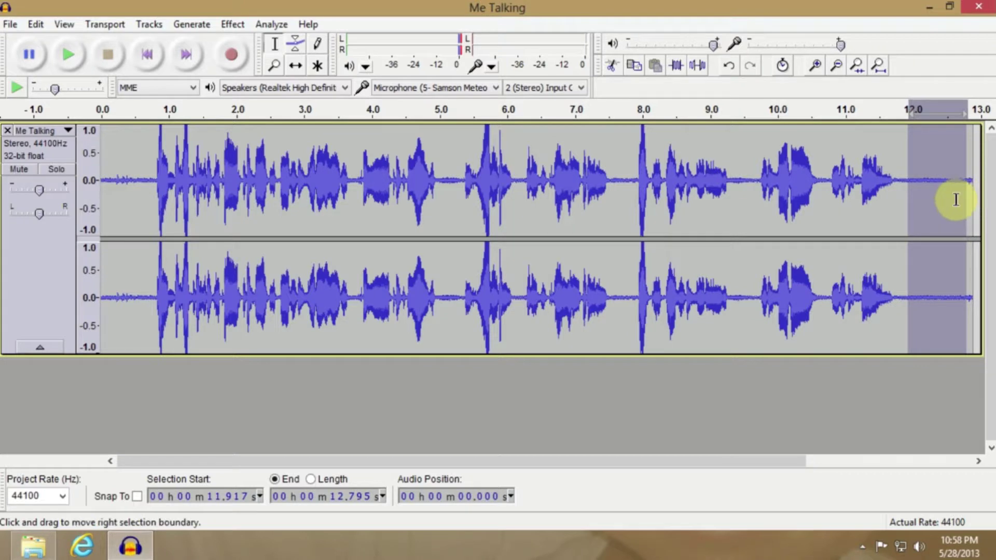
left_click(232, 26)
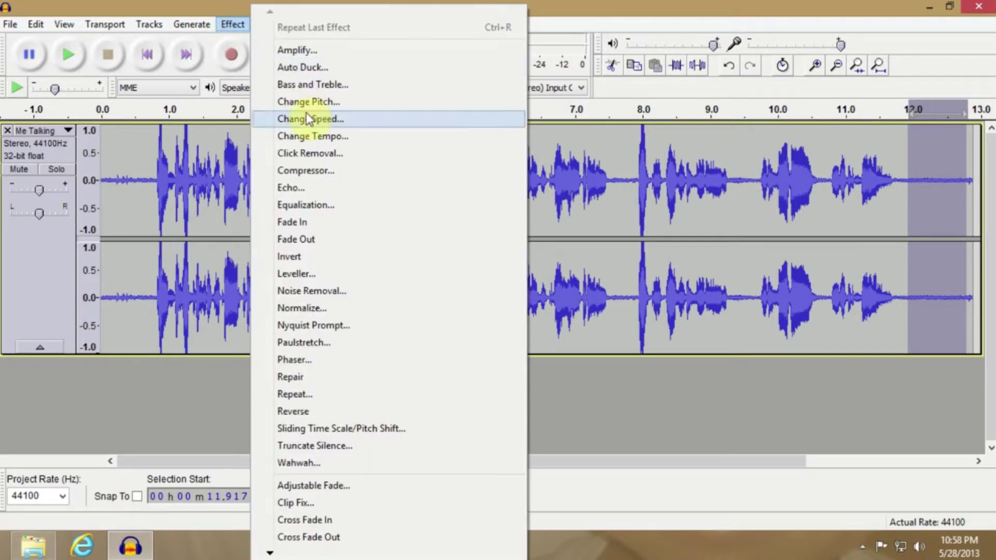
left_click(328, 290)
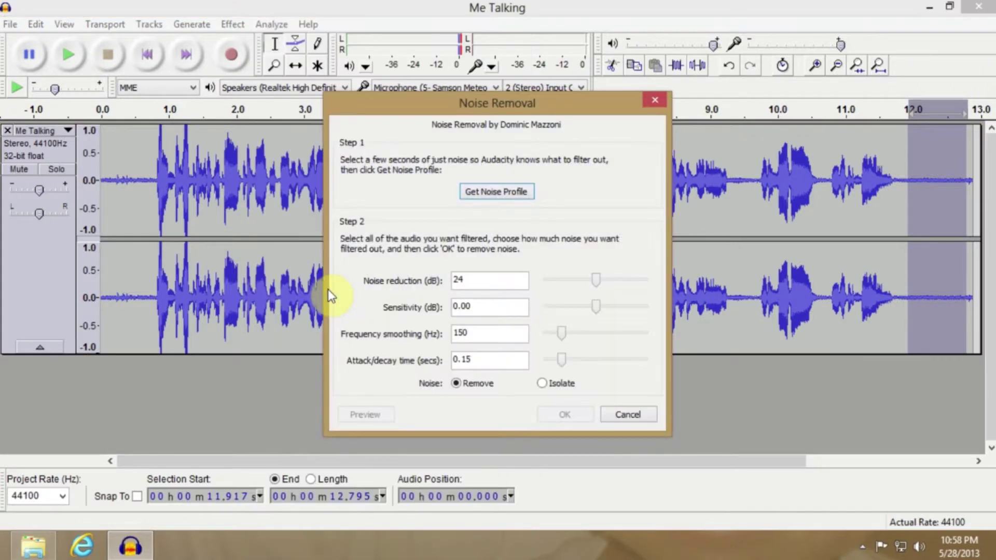
left_click(496, 193)
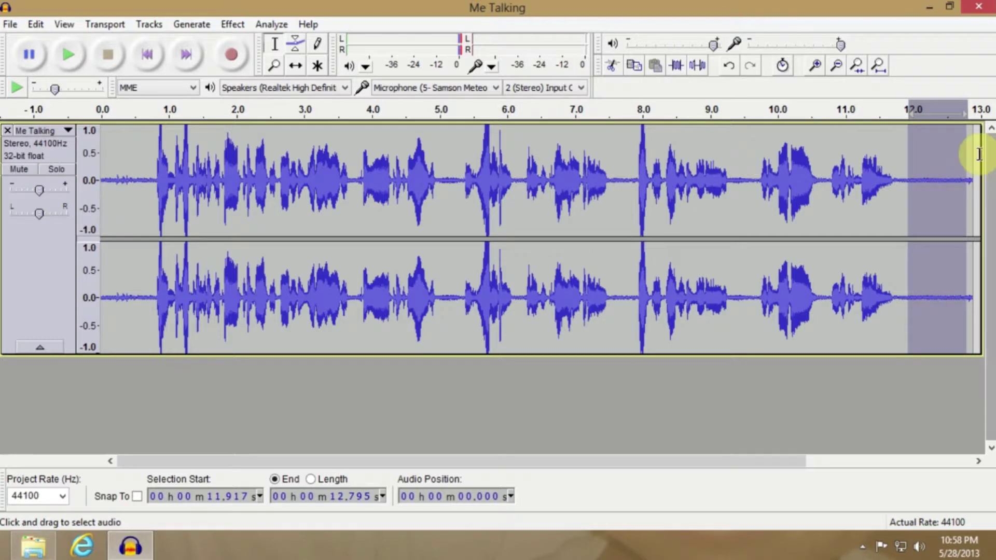
Step: Apply Noise Removal to the whole track with 24 dB noise reduction
left_click_drag(976, 163, 69, 189)
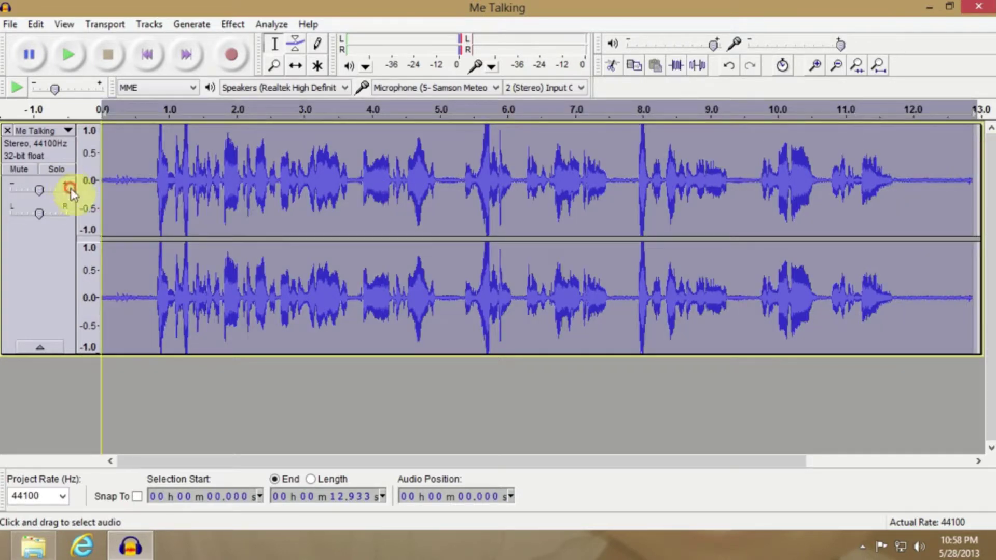
left_click(406, 384)
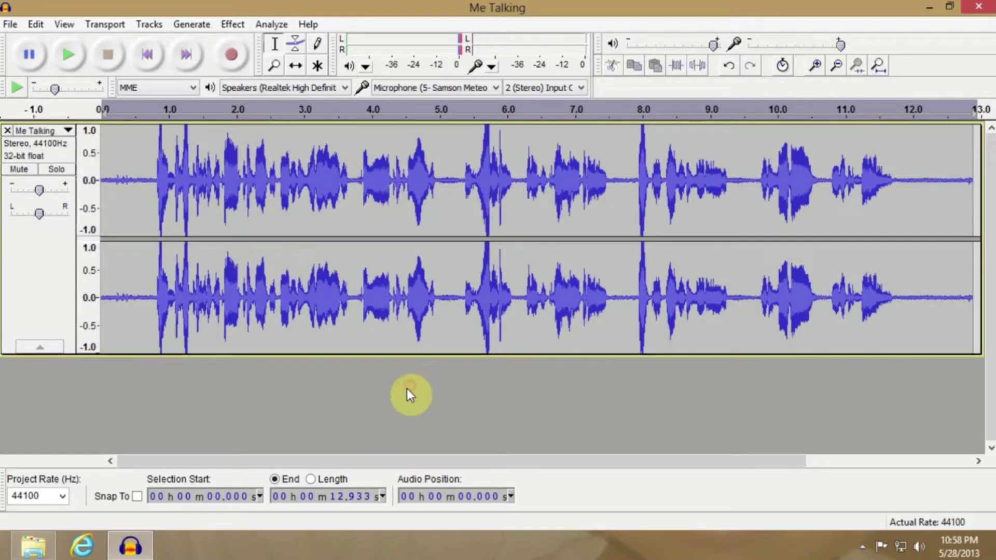
left_click(43, 273)
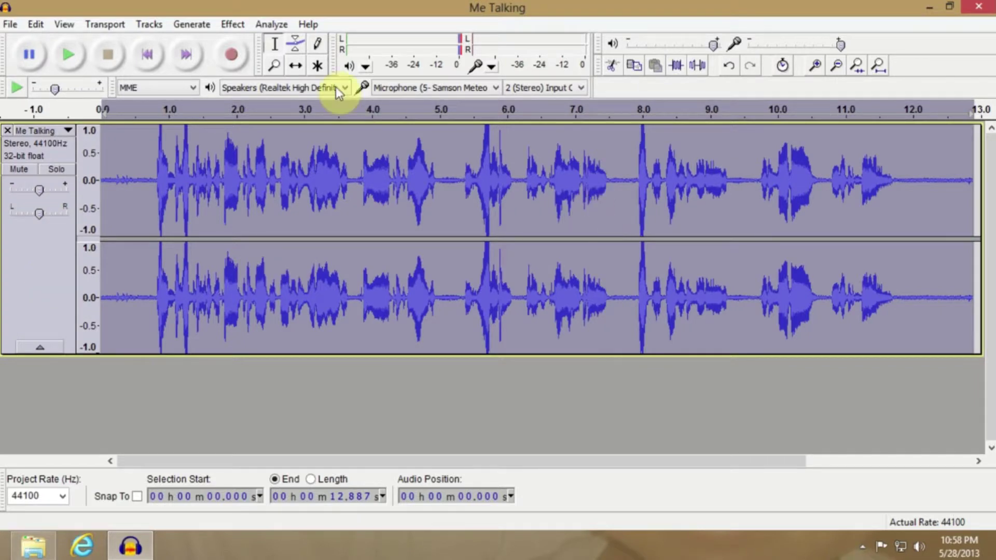
left_click(228, 24)
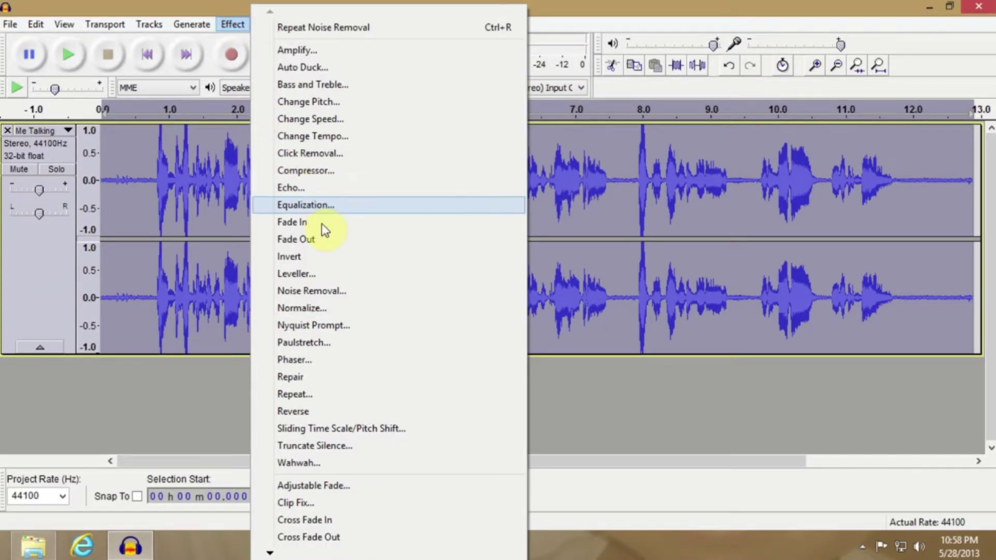
left_click(313, 291)
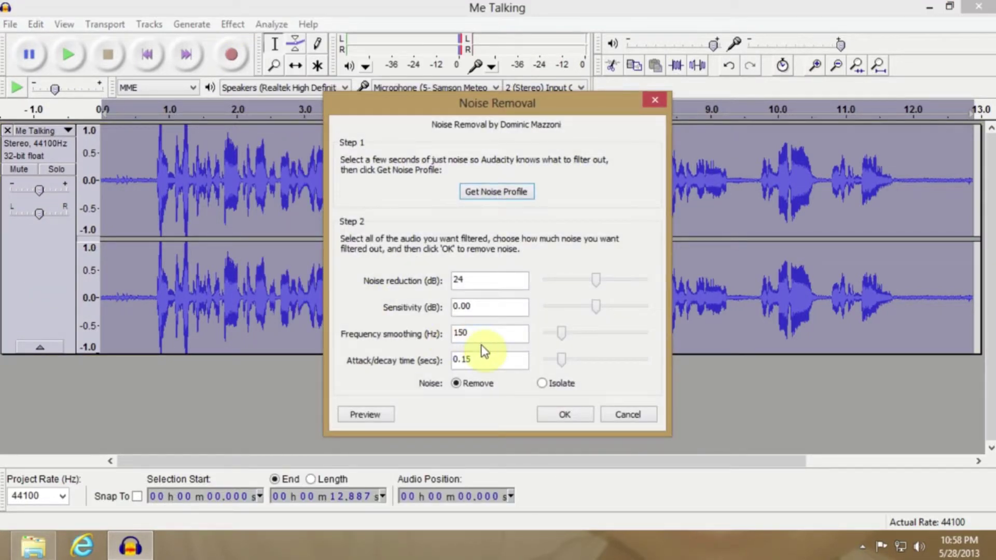
left_click(568, 418)
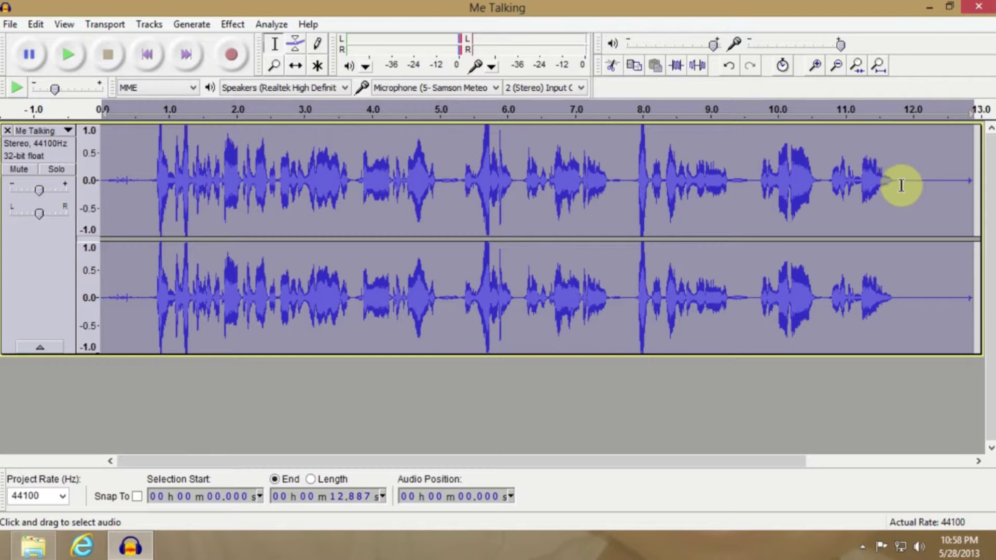
Step: Undo the noise removal on the track and redo it
key("ctrl+z")
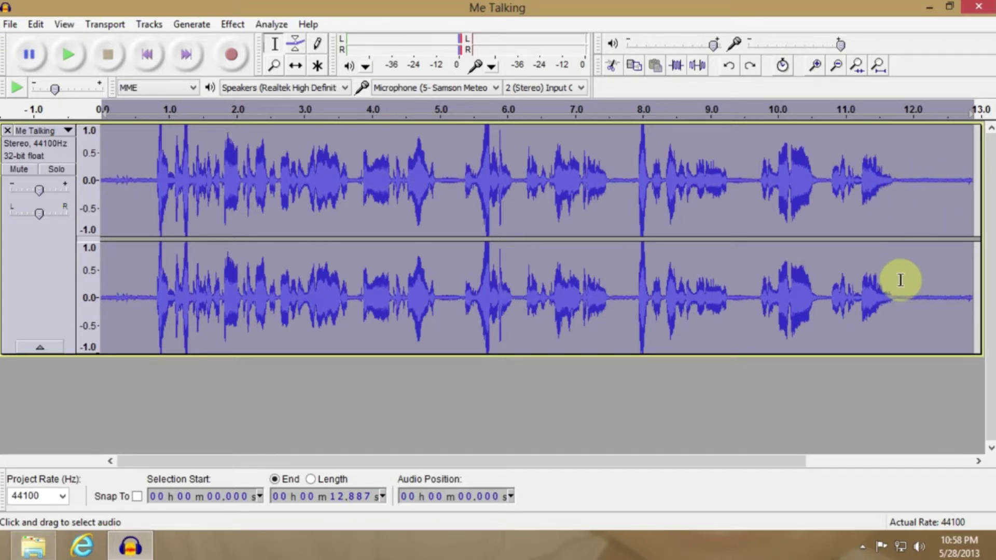
left_click(38, 29)
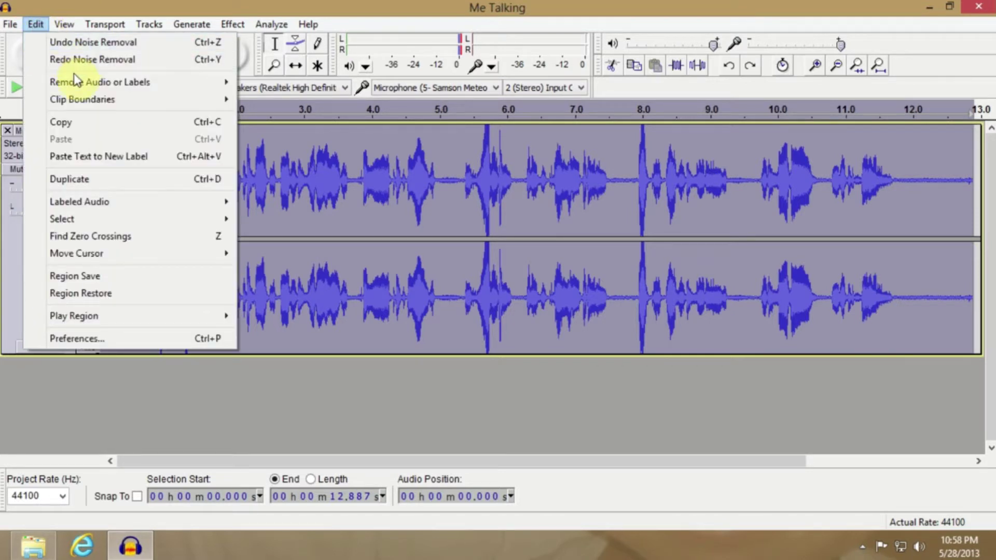
left_click(81, 60)
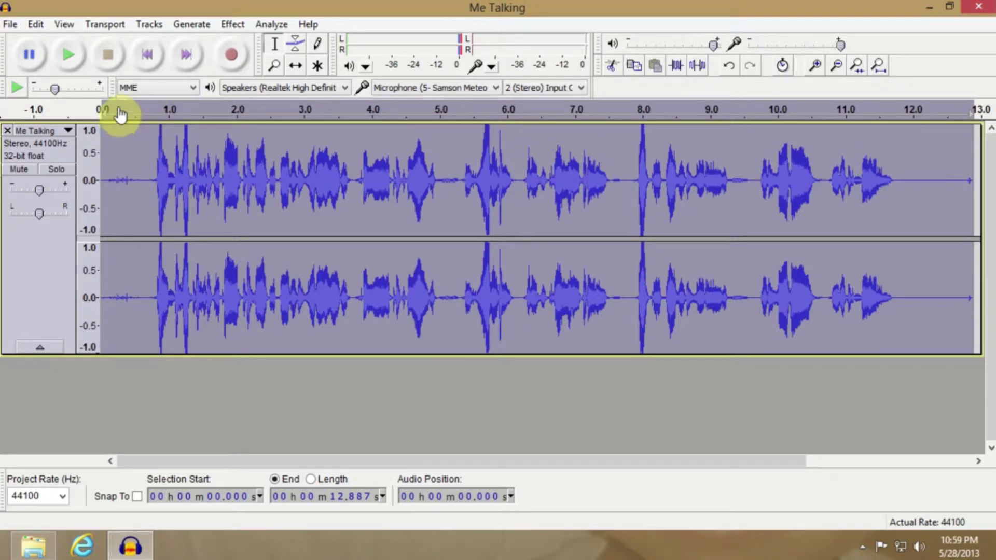
Step: Play the noise-reduced track from the start, then sample the playback from about 10.6 seconds
left_click(146, 54)
left_click(68, 55)
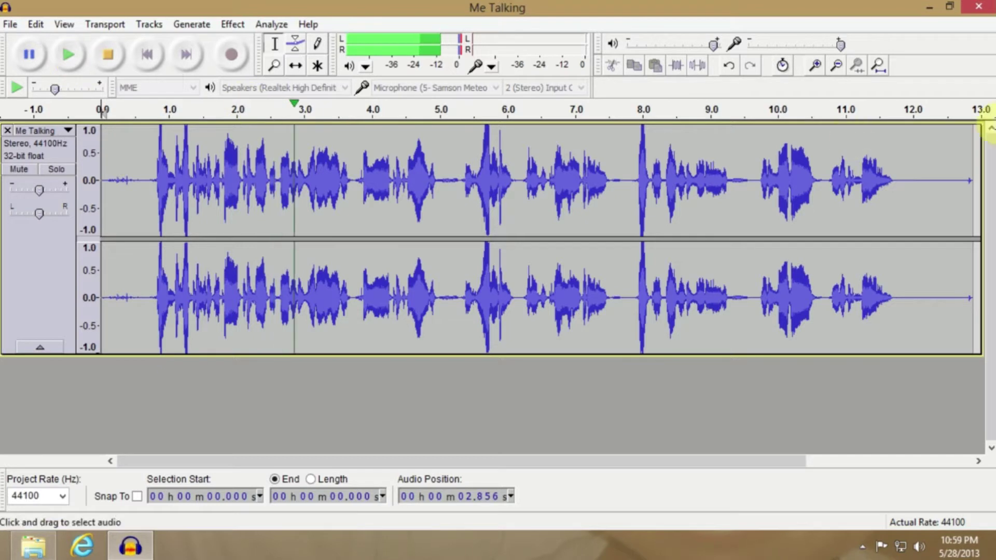
left_click(101, 58)
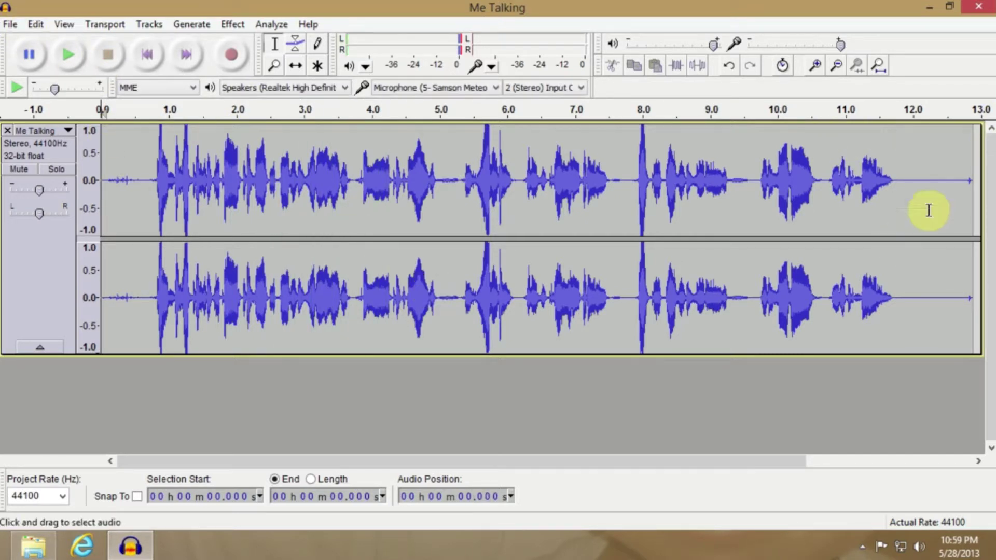
left_click(817, 112)
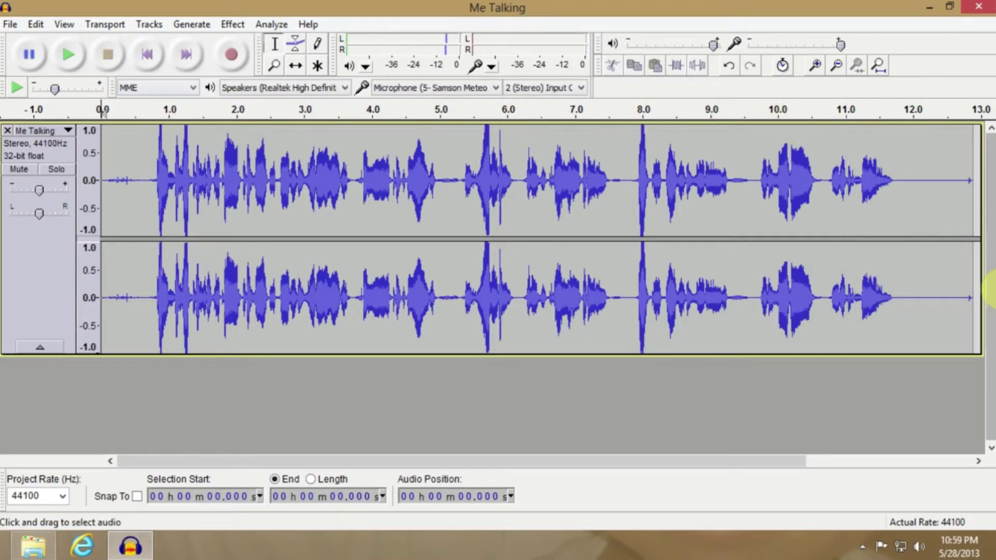
Step: Apply Bass and Treble to the whole track with bass at 3 dB, and listen to the result
key("ctrl+a")
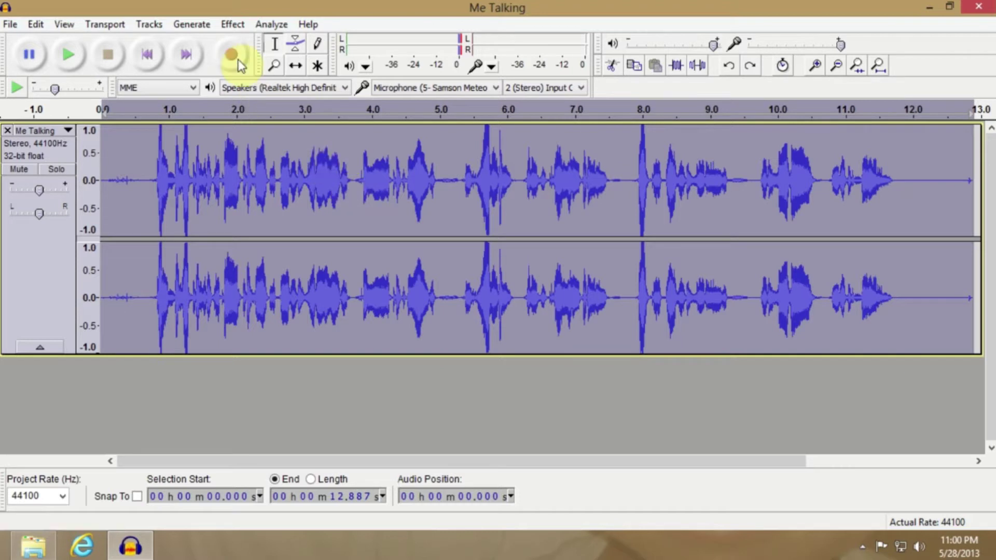
left_click(232, 24)
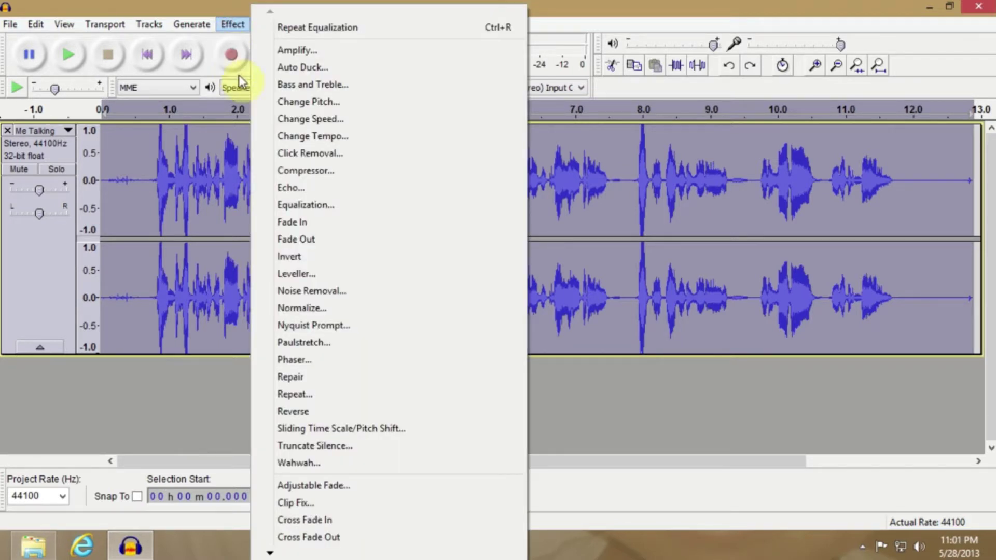
left_click(294, 91)
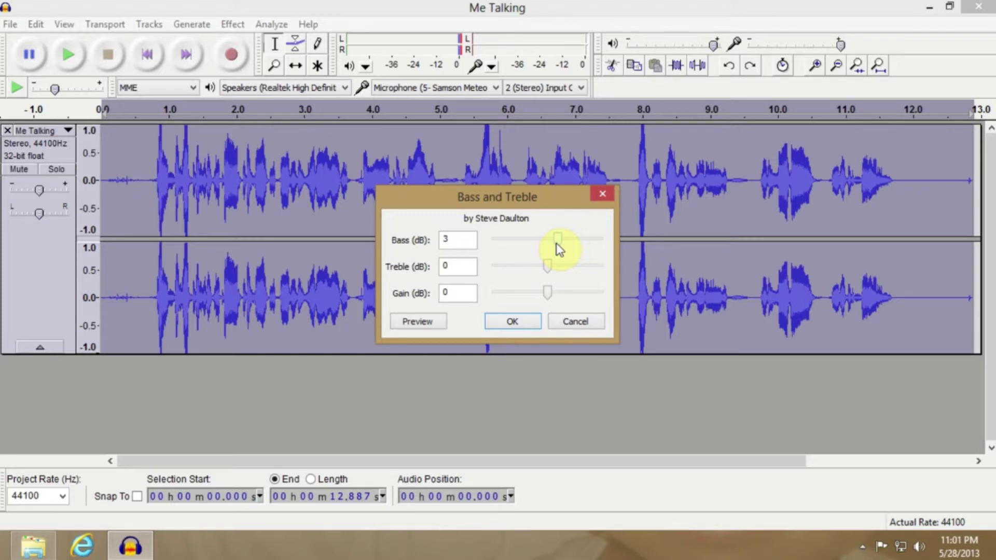
left_click_drag(565, 245, 551, 246)
left_click_drag(555, 244, 556, 243)
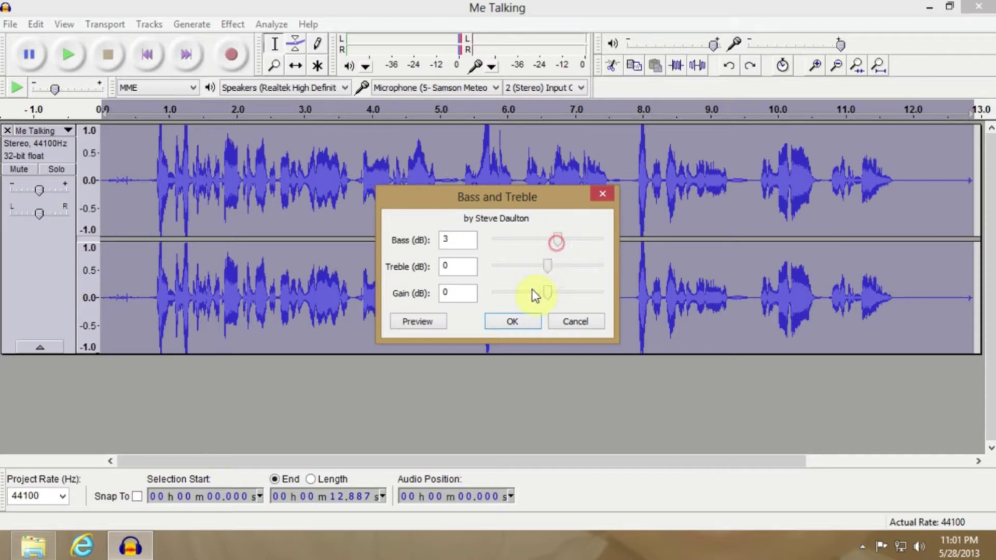
left_click(519, 324)
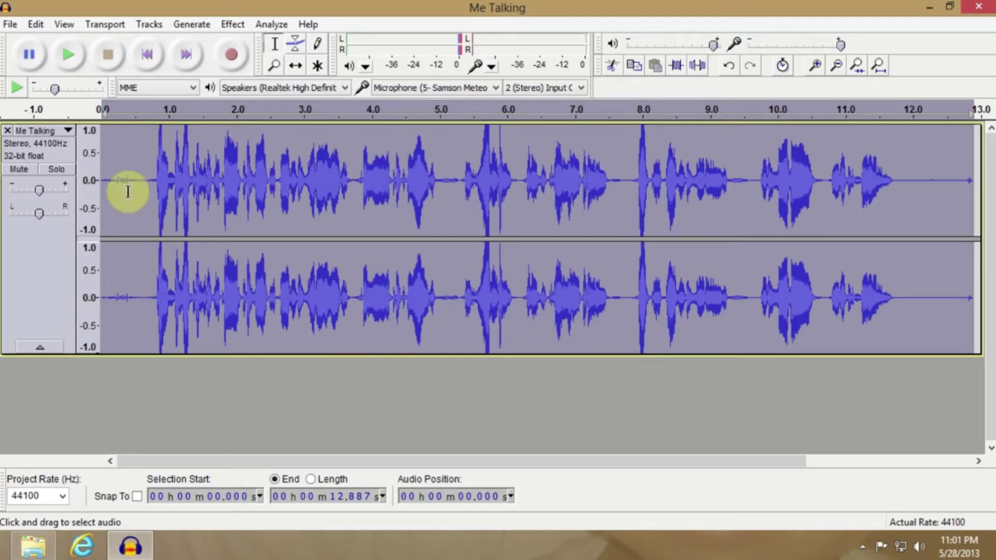
left_click(151, 119)
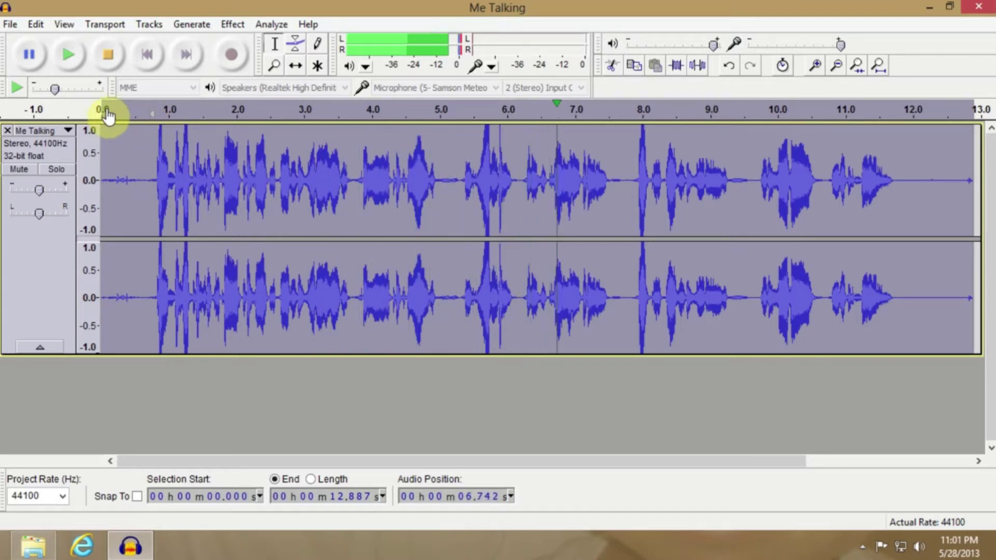
left_click(106, 61)
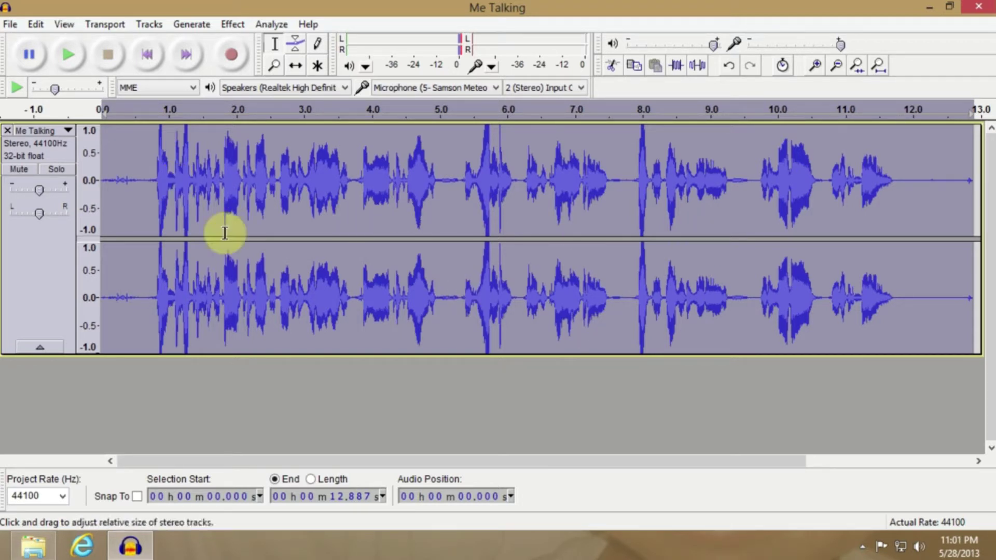
Step: Silence the audio before the speech begins, from 0 to about 0.7 seconds
left_click_drag(149, 180, 89, 178)
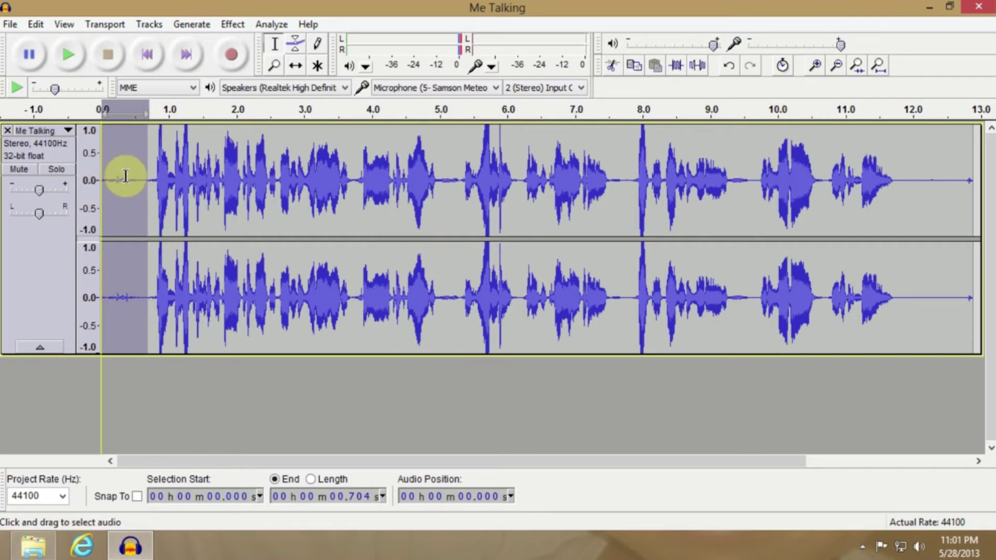
left_click(35, 24)
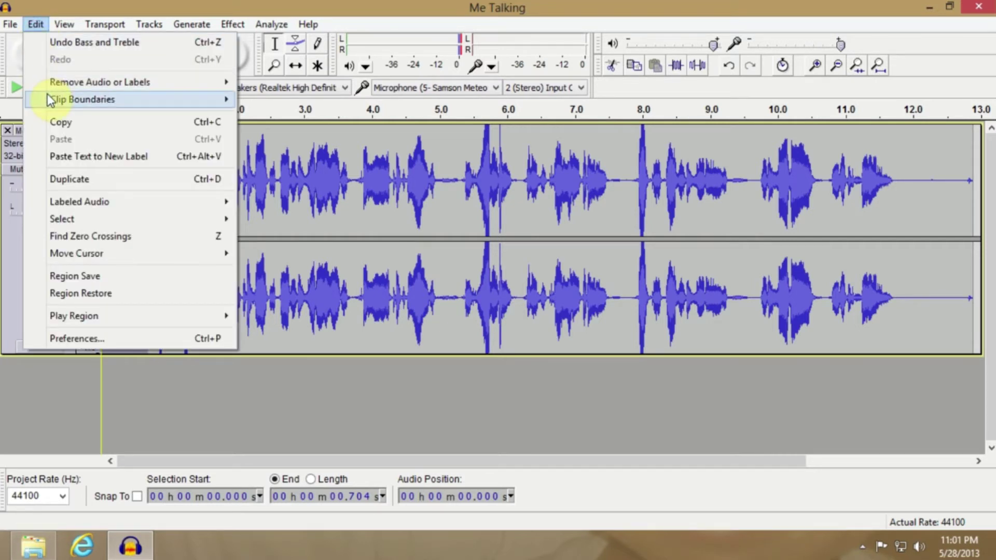
mouse_move(61, 87)
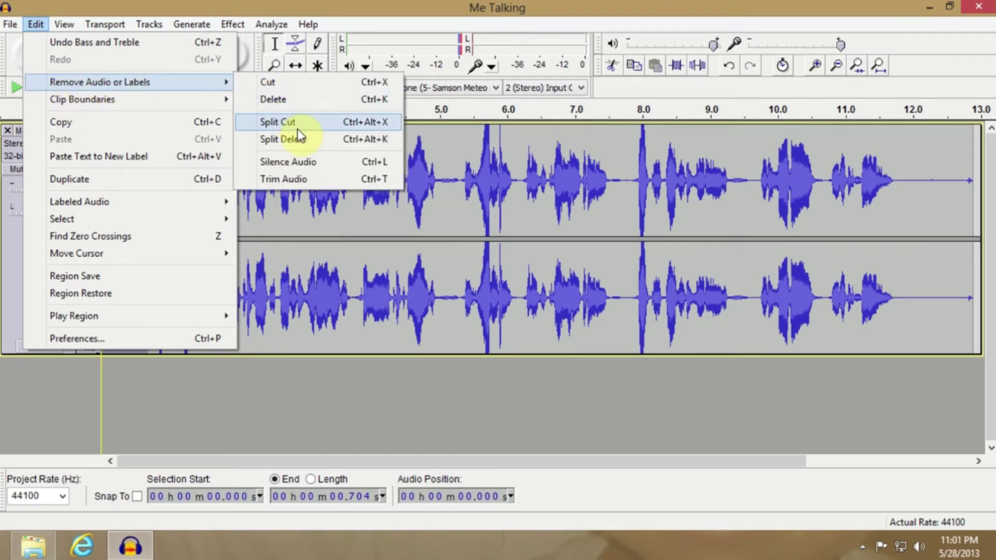
left_click(294, 163)
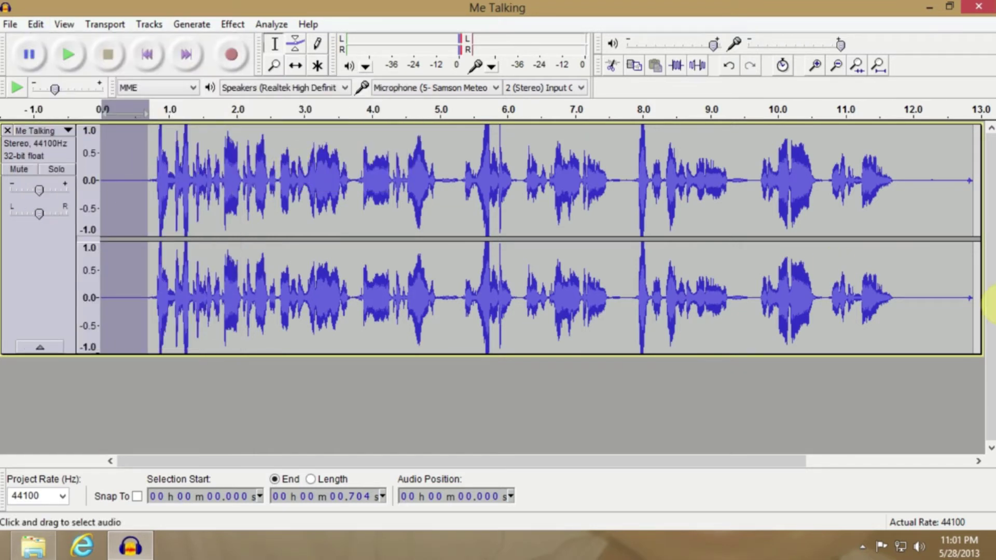
Step: Delete the trailing audio after the speech, from about 12.0 to 12.9 seconds
left_click_drag(914, 188, 970, 202)
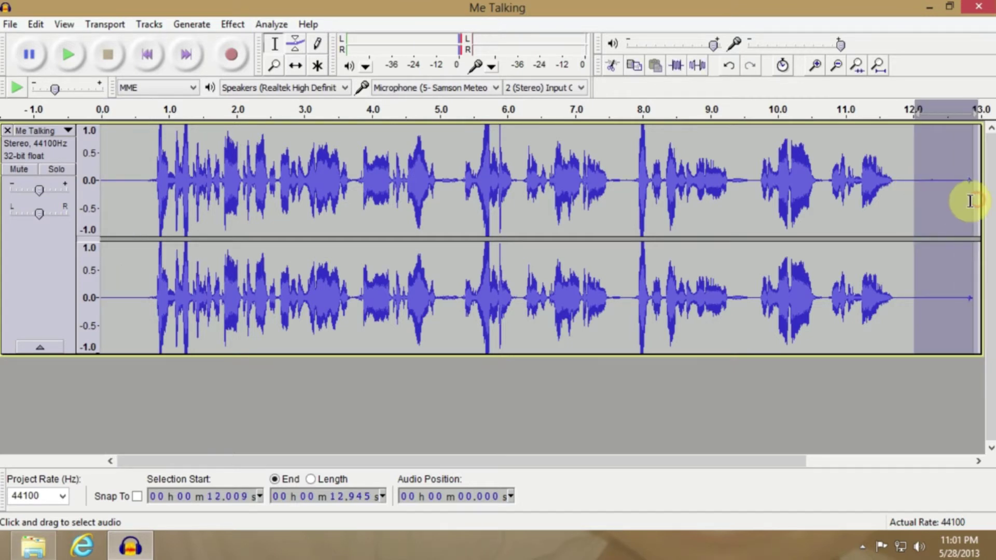
key("Delete")
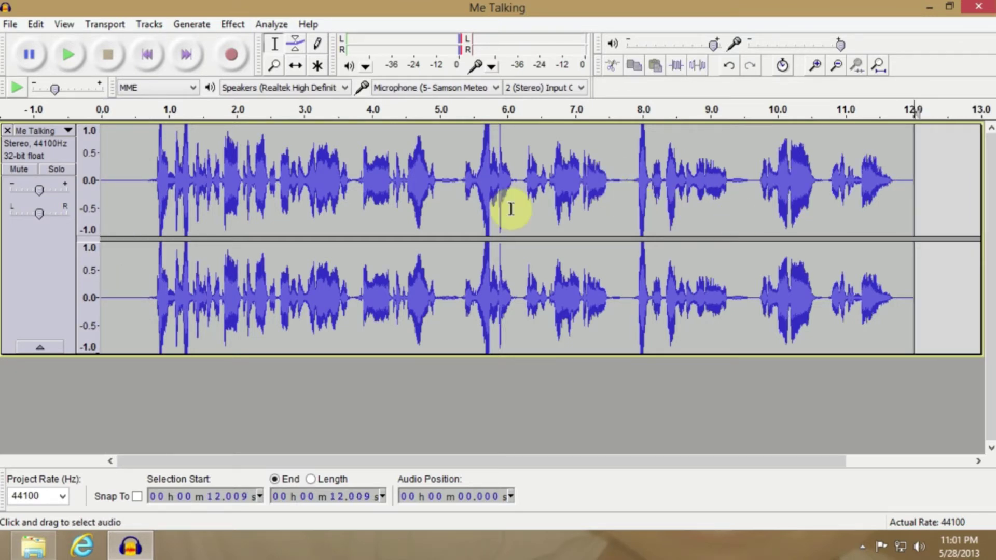
Step: Silence the noise in the speech pause from about 5.0 to 5.3 seconds
left_click_drag(440, 187, 461, 187)
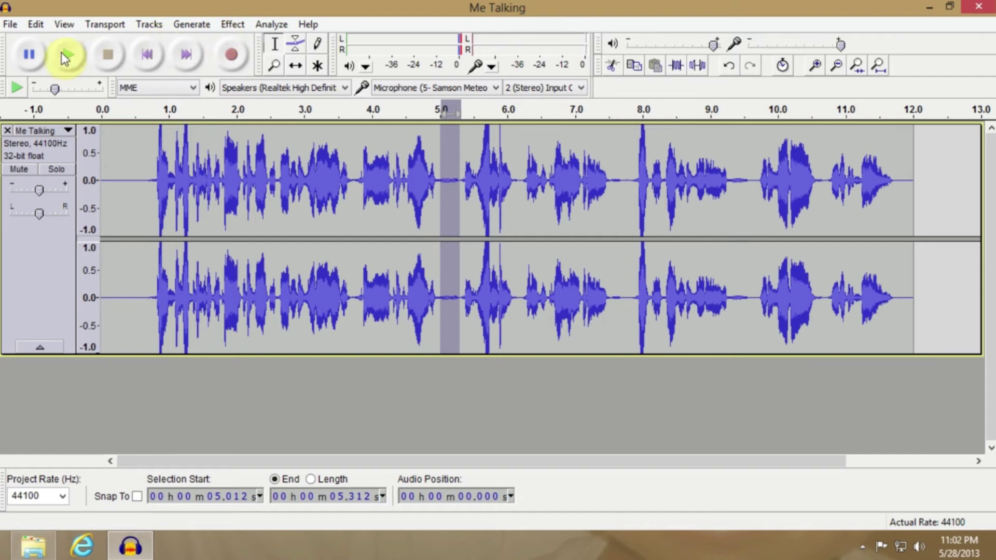
left_click(36, 25)
mouse_move(67, 83)
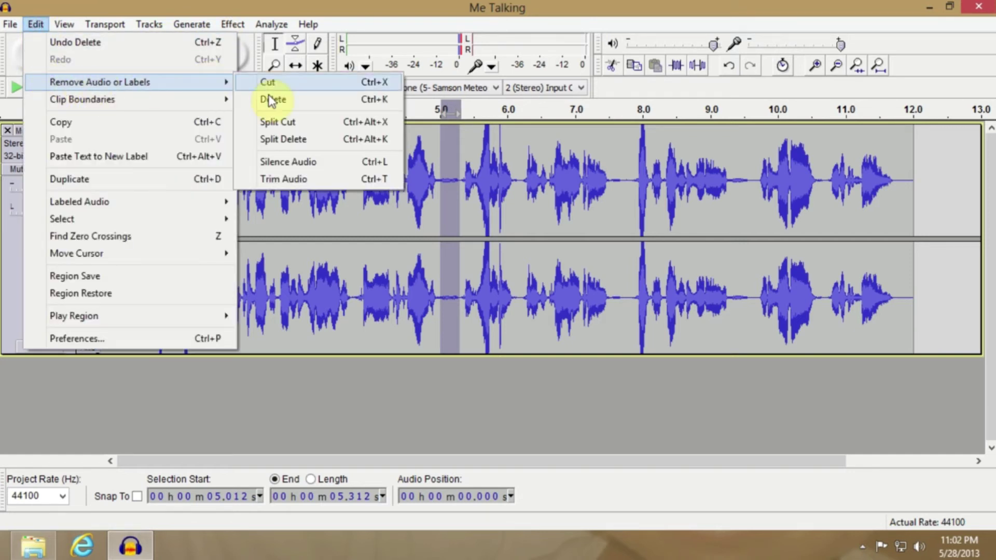
left_click(292, 167)
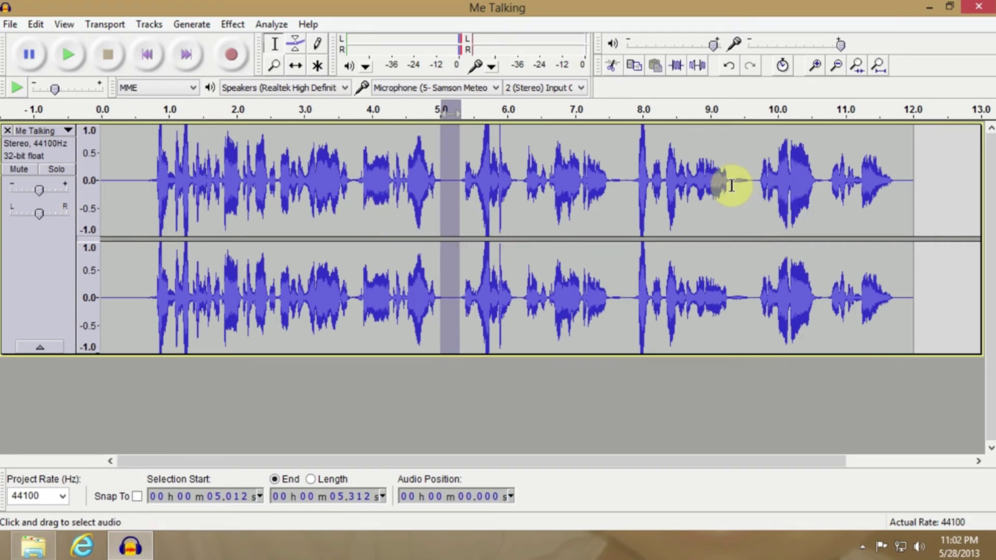
Step: Silence the speech pause from about 9.3 to 9.65 seconds, and play the track from the start
left_click_drag(731, 183, 755, 182)
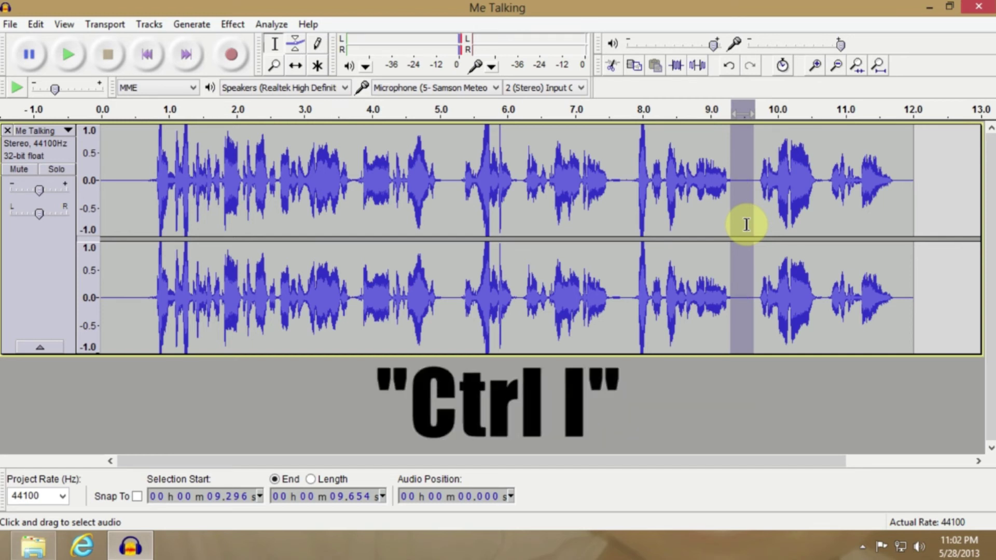
left_click(147, 54)
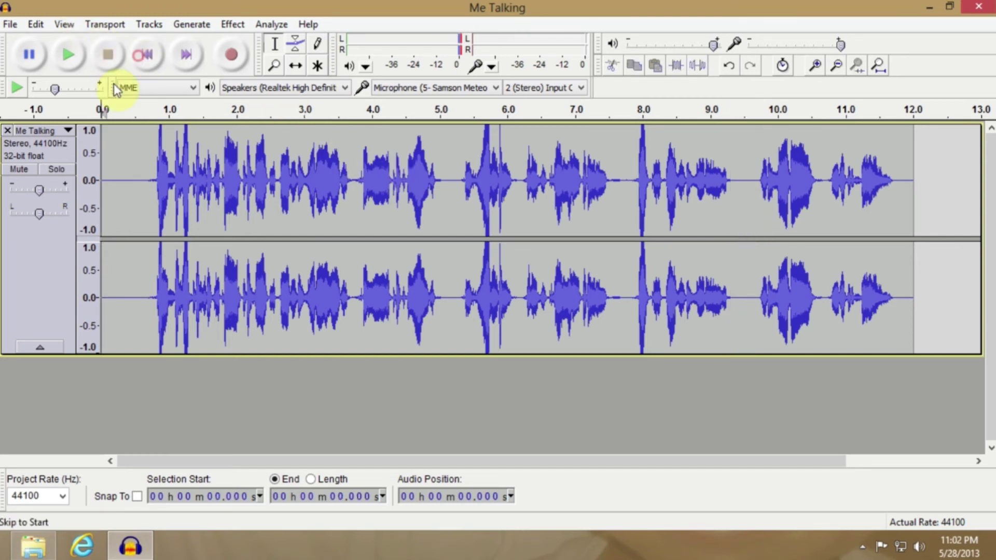
left_click(70, 60)
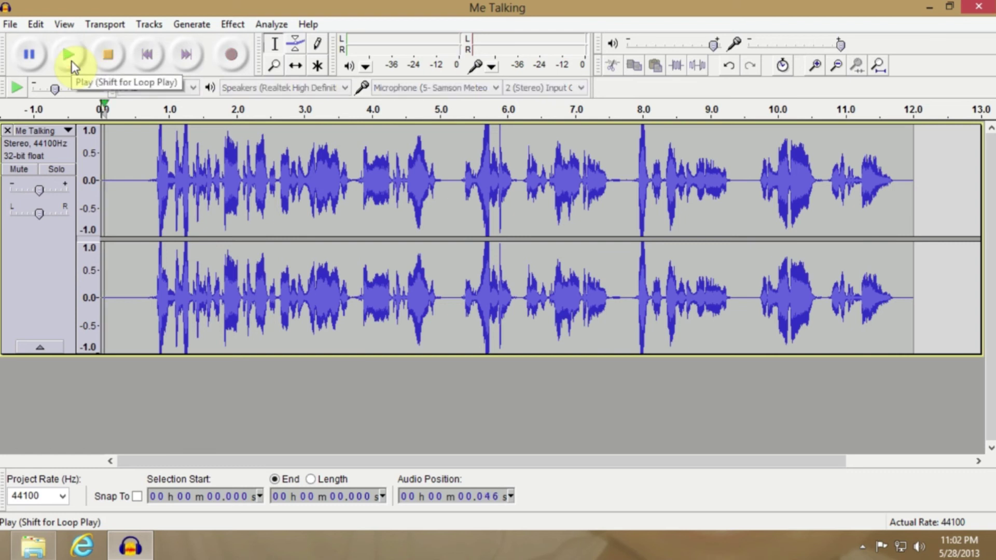